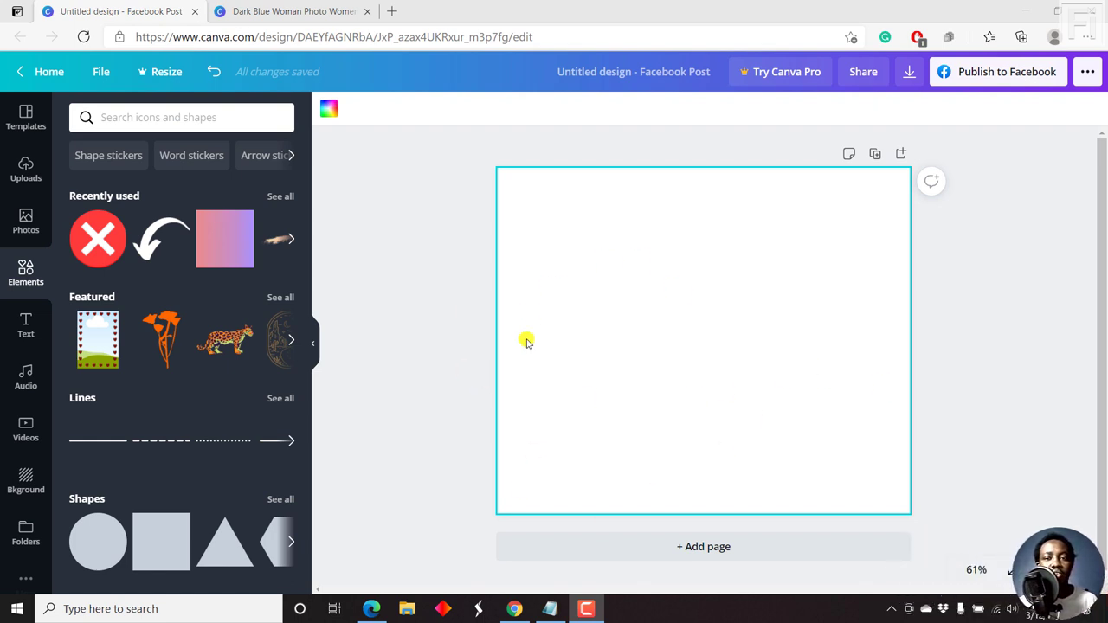
Step: Glance at the fashion template, return to the blank post, and scroll Elements down to the Frames section
click(258, 7)
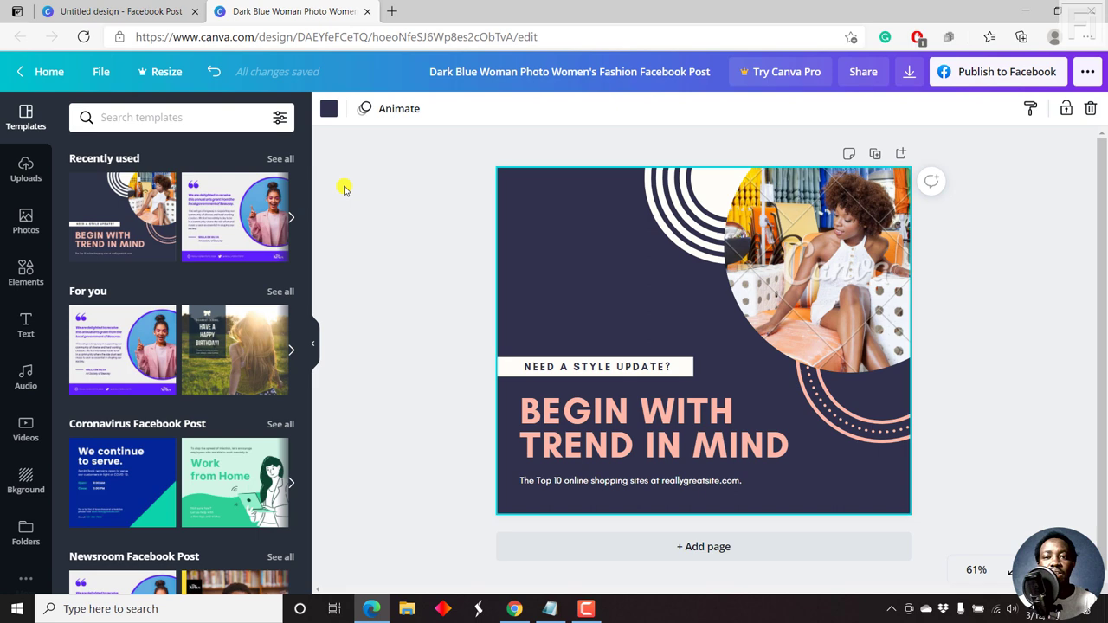
click(74, 7)
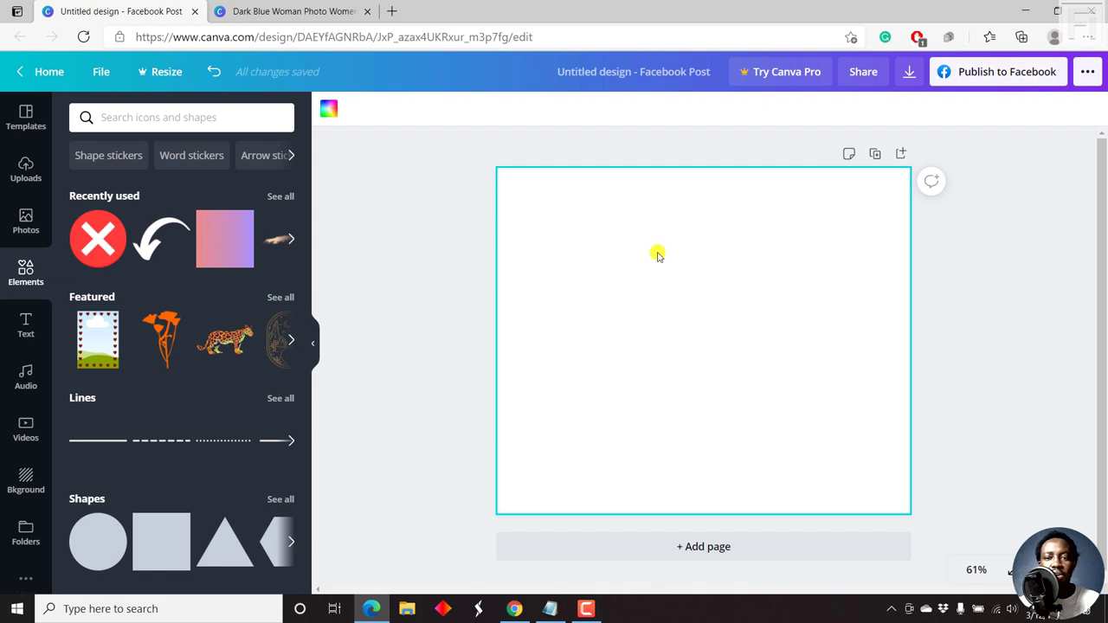
click(26, 173)
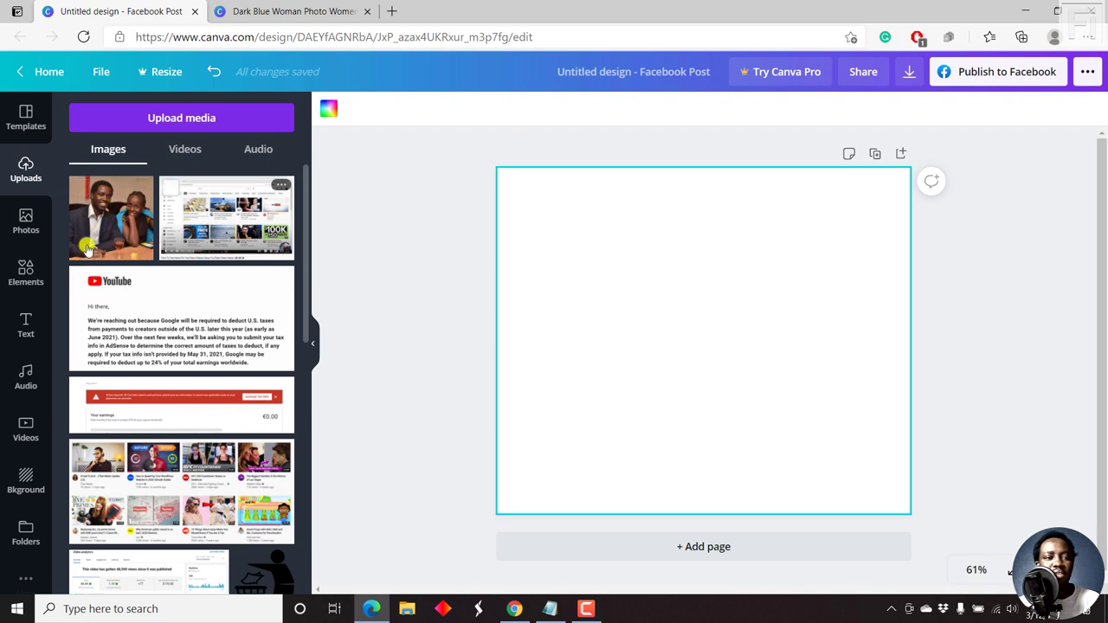
click(26, 281)
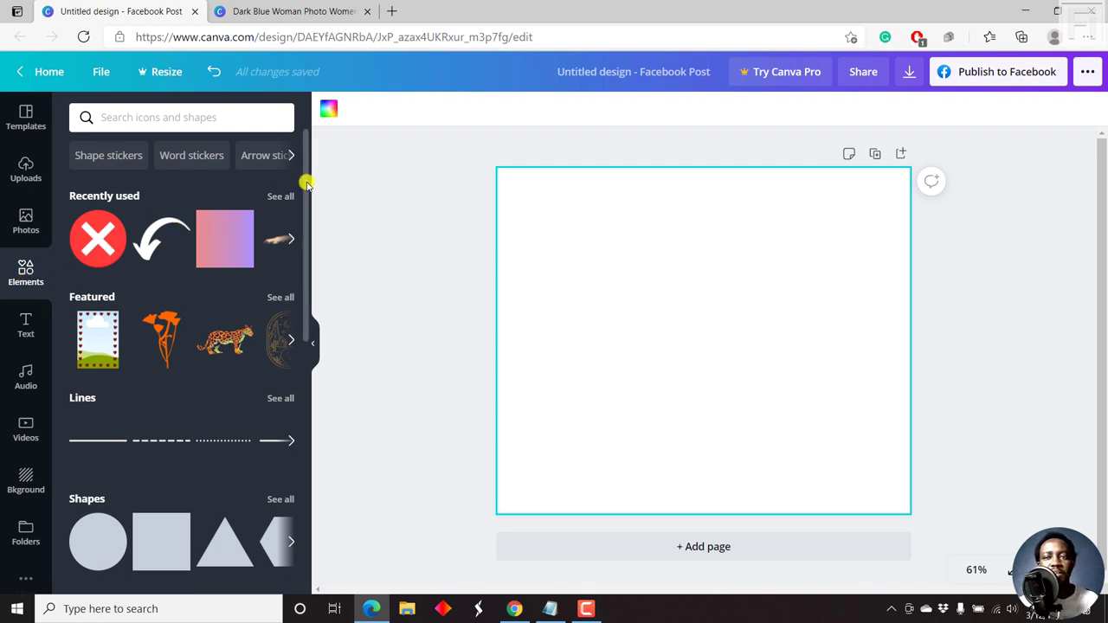
drag(307, 183, 307, 220)
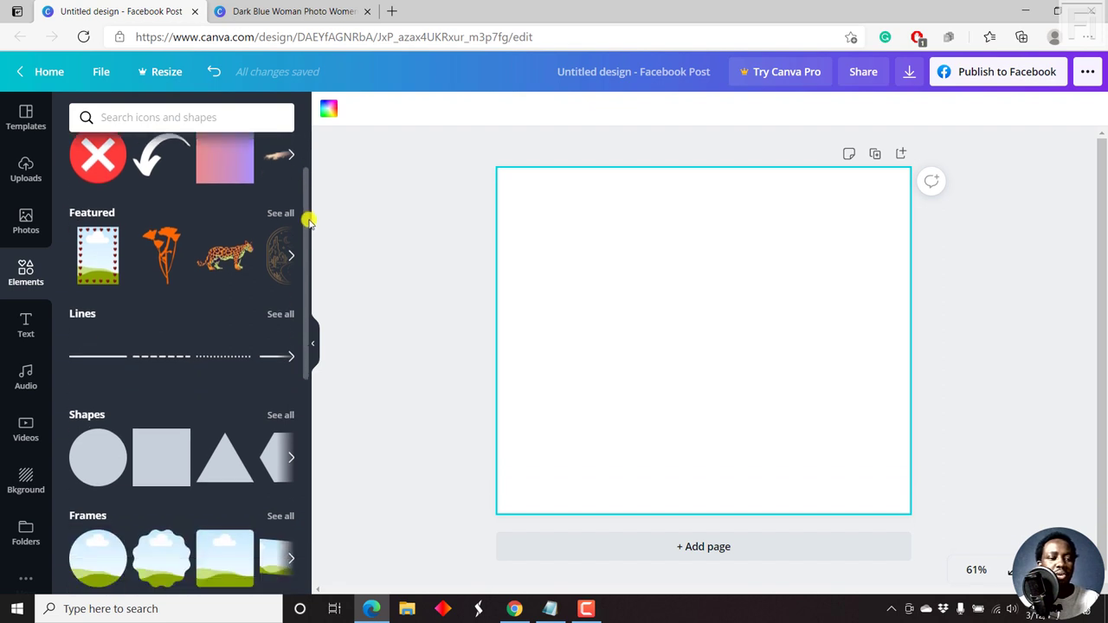
scroll(215, 211, up, 2)
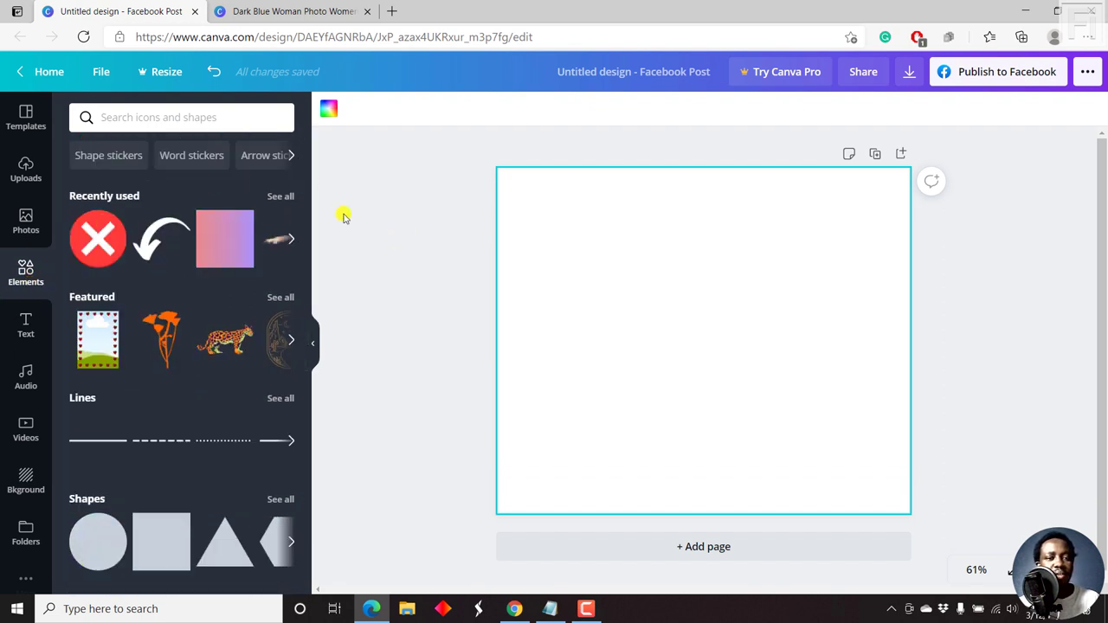
drag(310, 168, 319, 296)
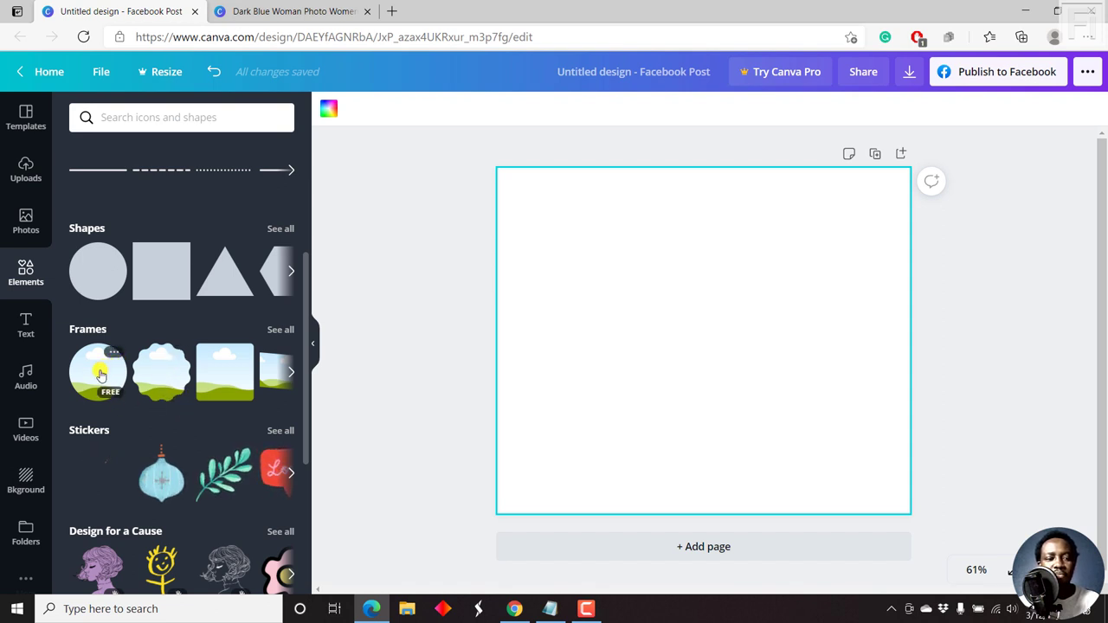
Step: Place a circle frame mid-page and fill it with the first uploaded photo of two people
drag(99, 372, 673, 312)
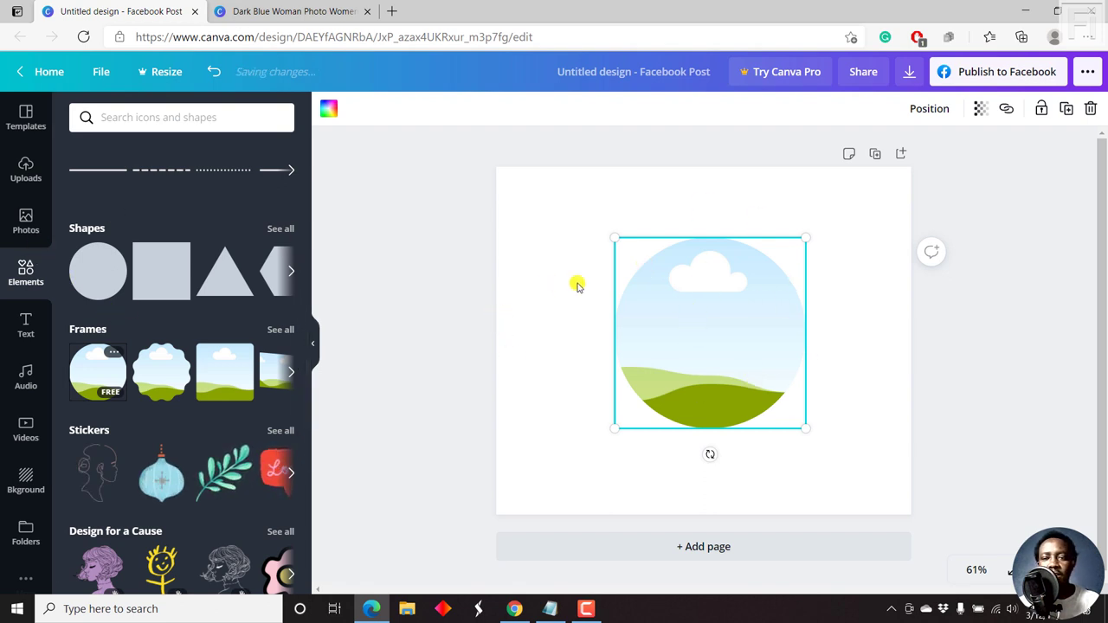
click(25, 169)
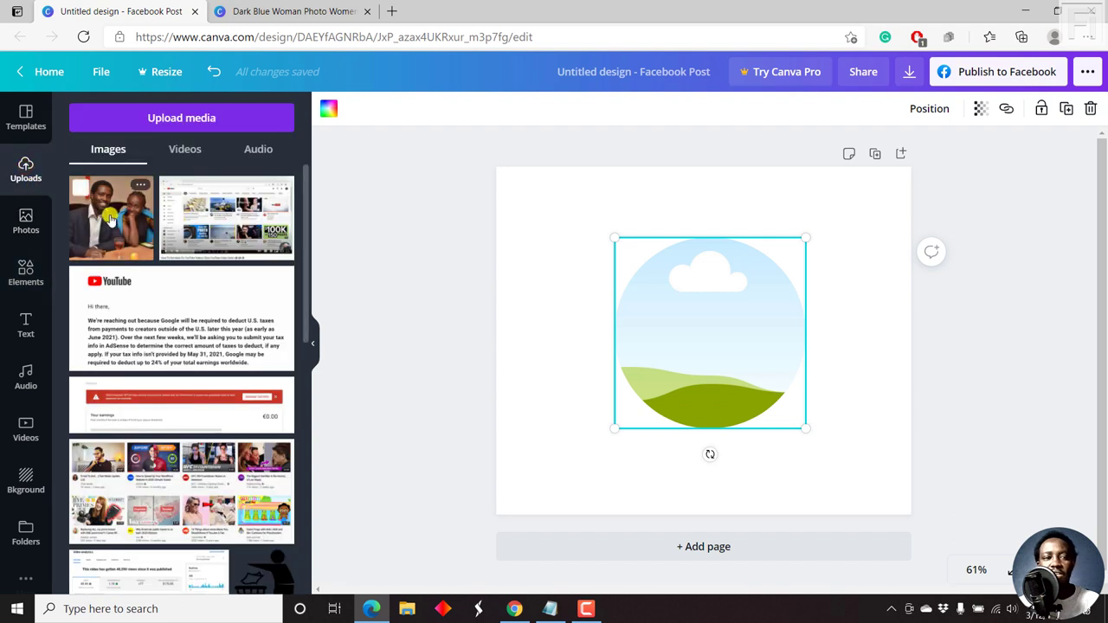
drag(101, 218, 656, 298)
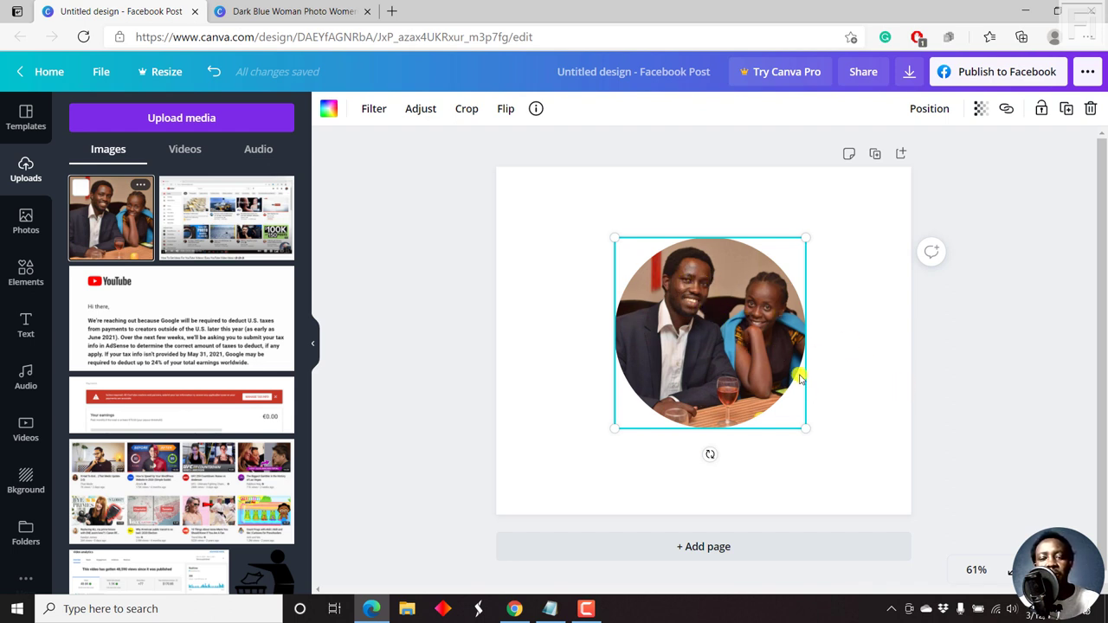
Step: Crop the framed photo, enlarging it so only the smiling man's face fills the circle
click(466, 110)
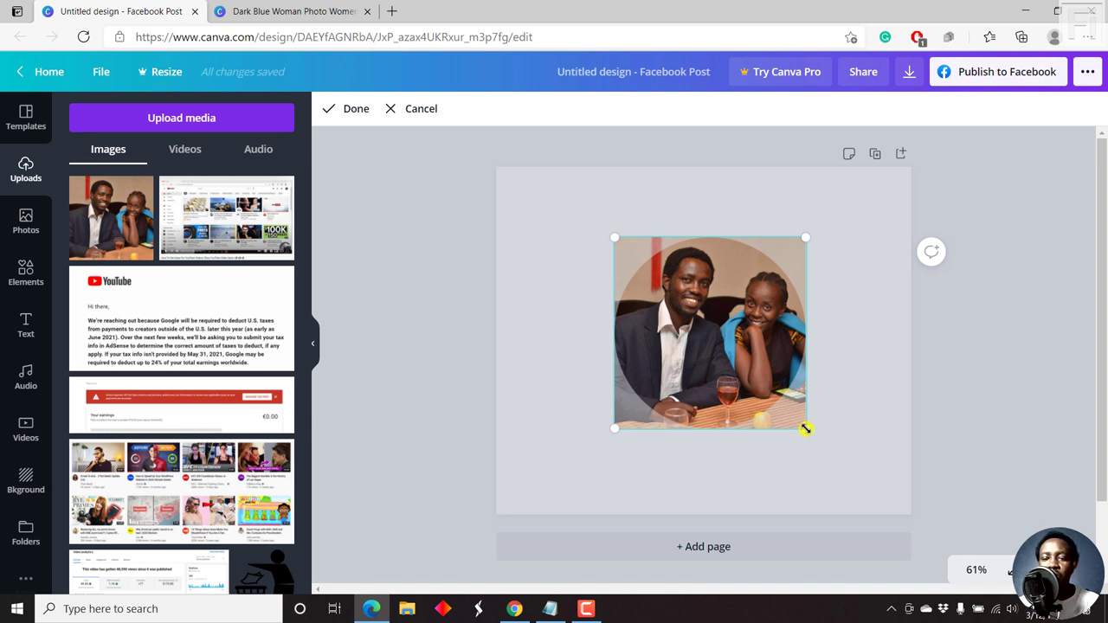
drag(805, 429, 929, 515)
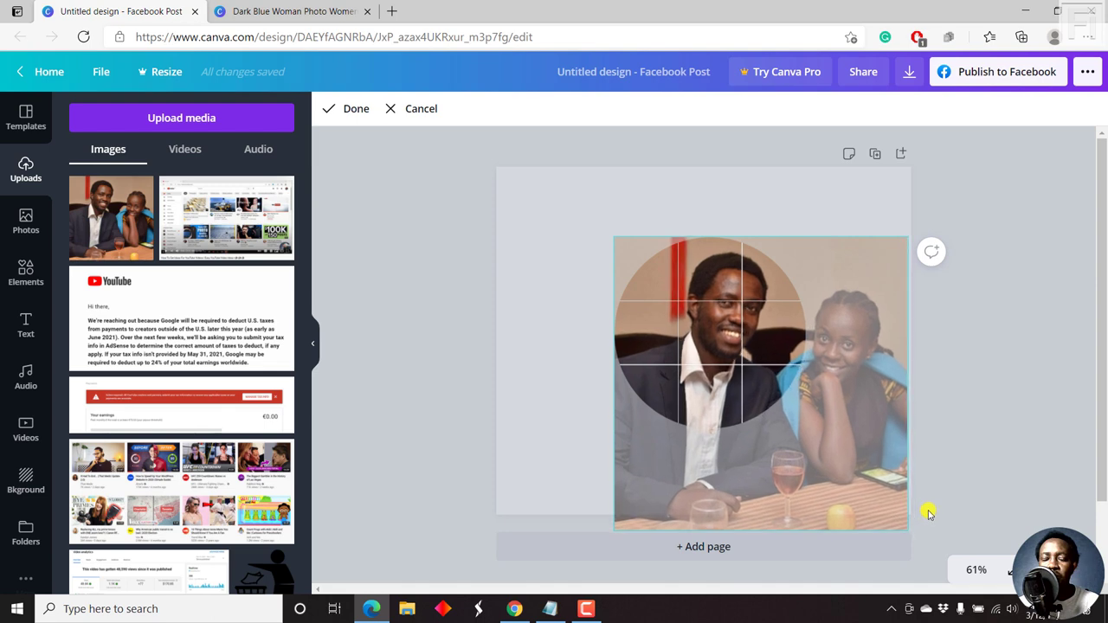
click(346, 113)
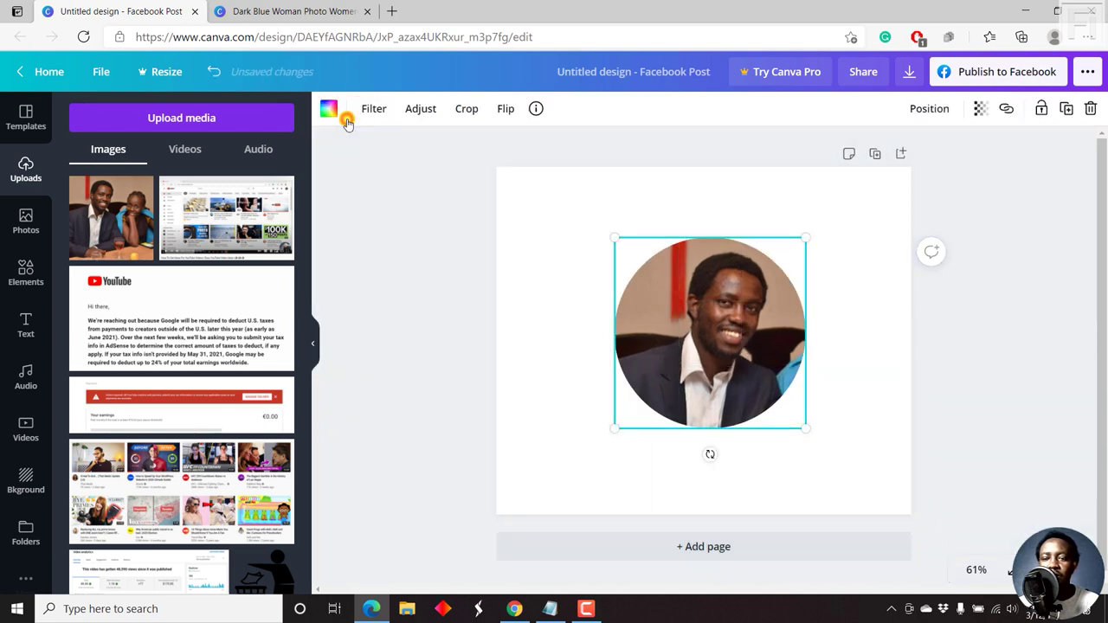
click(573, 282)
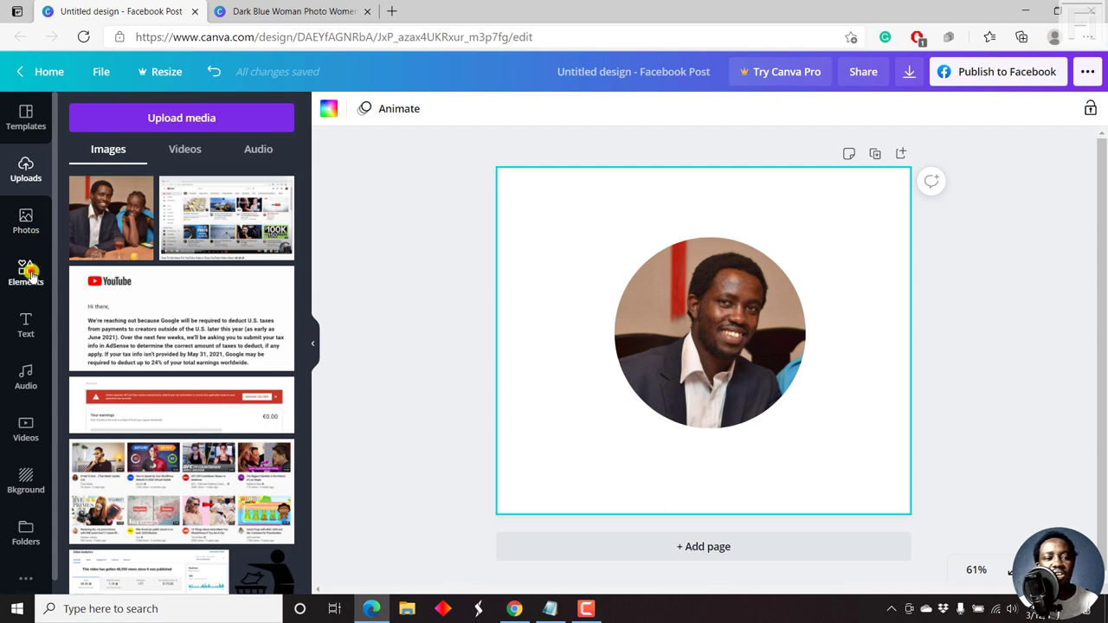
Step: Add a circle shape slightly larger than the headshot, centre it, and send it backward behind the photo
click(27, 273)
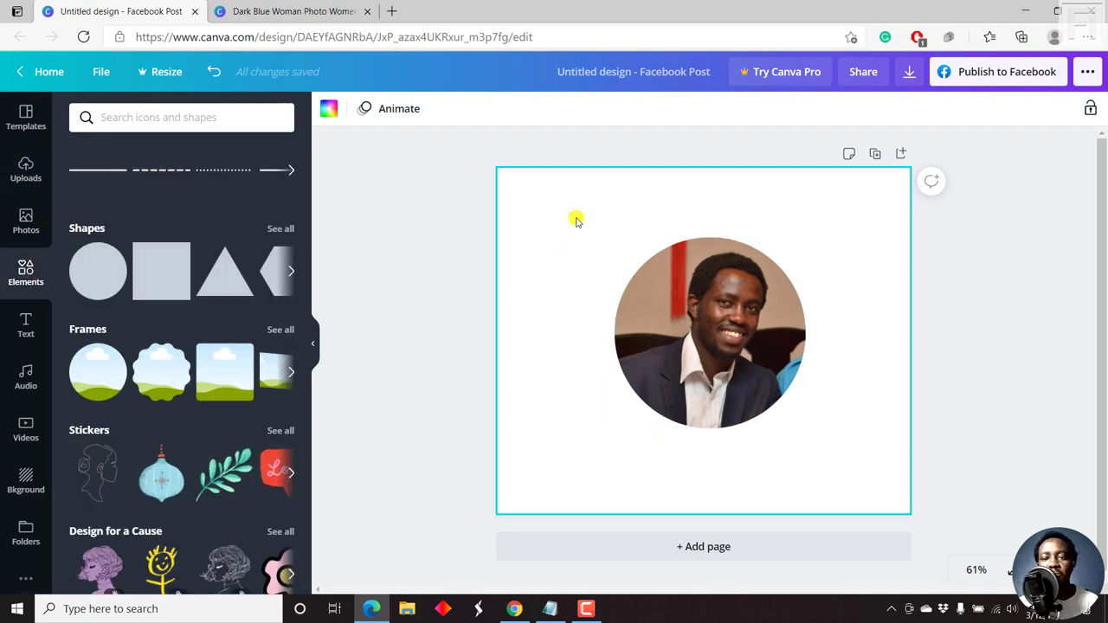
drag(82, 265, 618, 262)
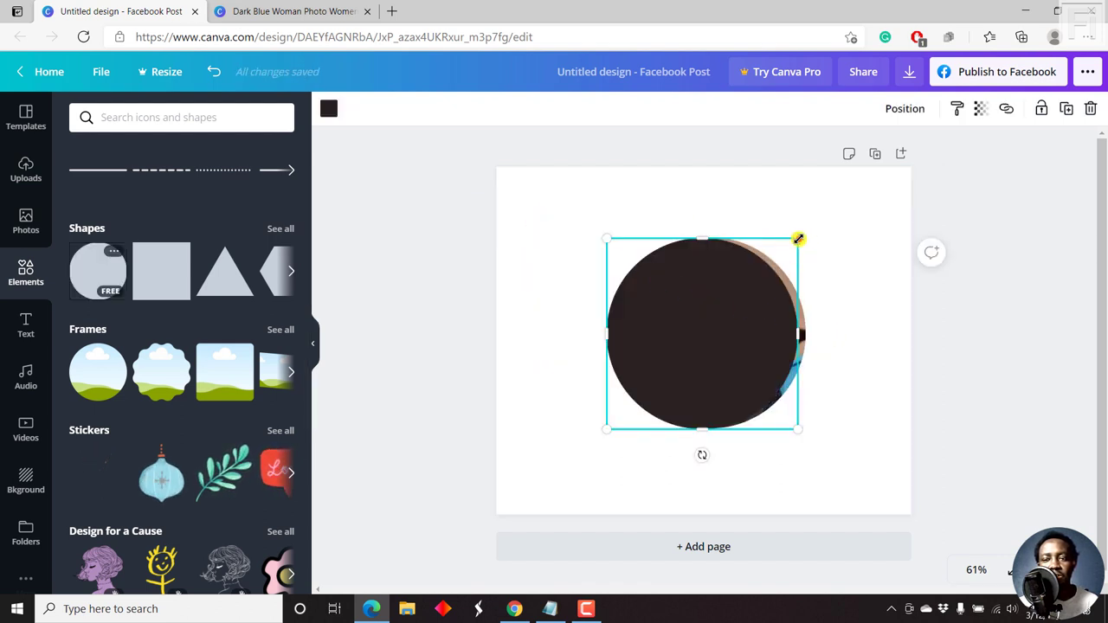
drag(804, 236, 806, 232)
drag(727, 304, 730, 312)
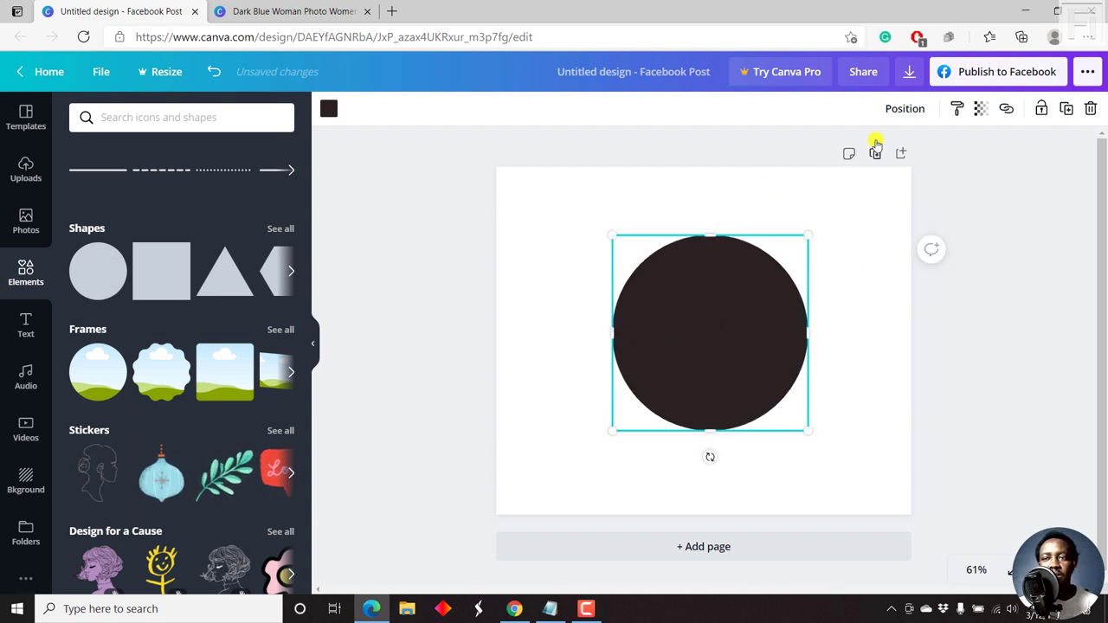
click(902, 108)
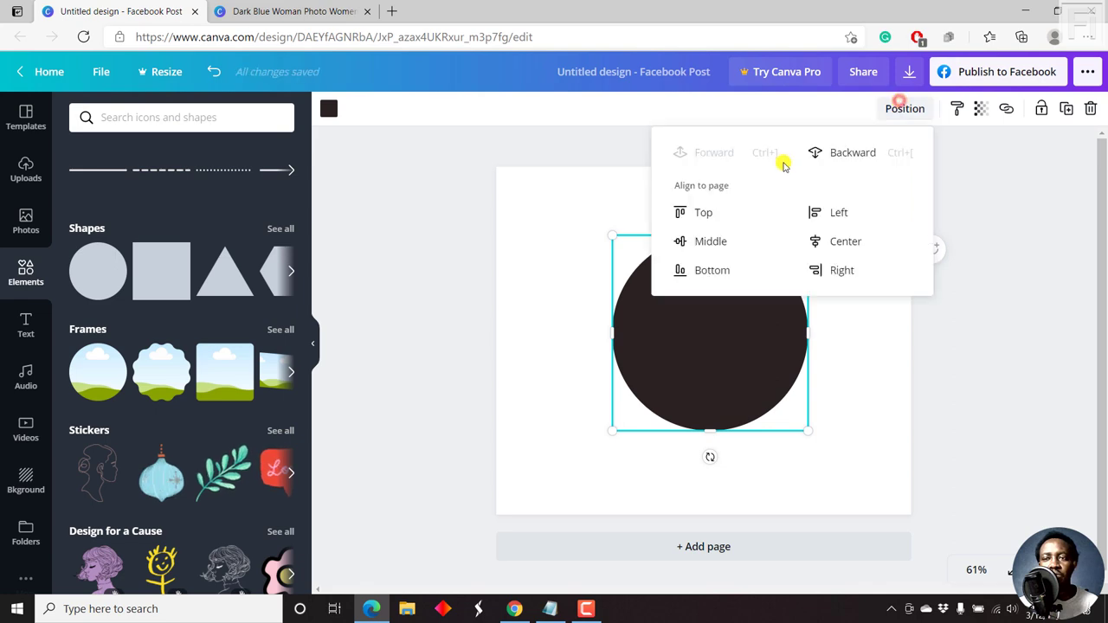
click(840, 155)
click(862, 364)
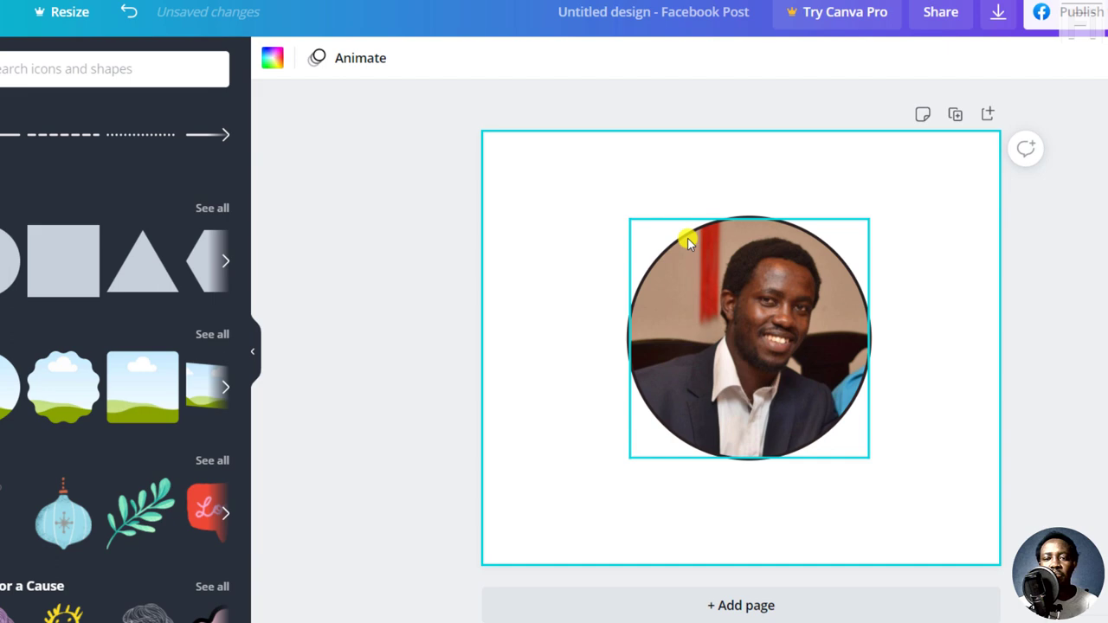
Step: Try a yellow fill on the photo frame, undo it, and fill the dark circle with purple instead
click(656, 235)
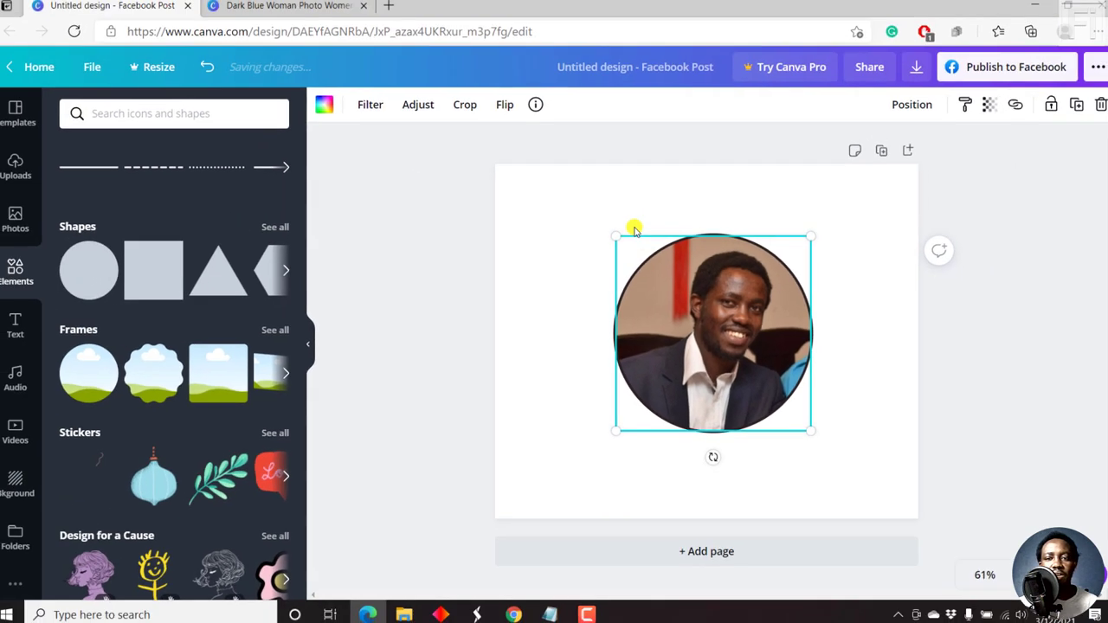
click(282, 67)
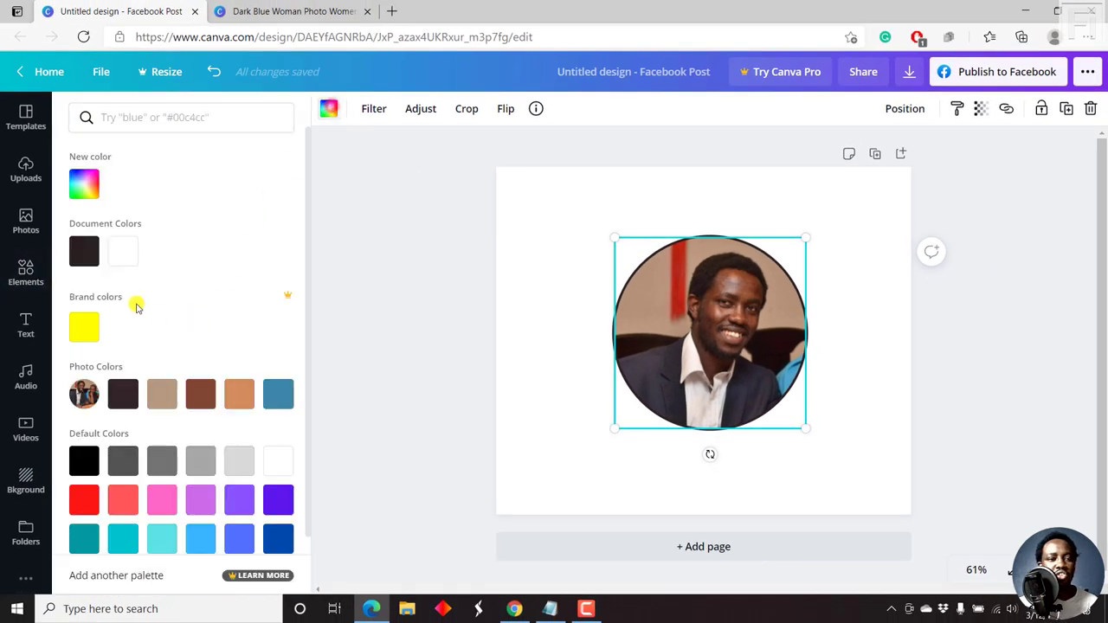
click(86, 329)
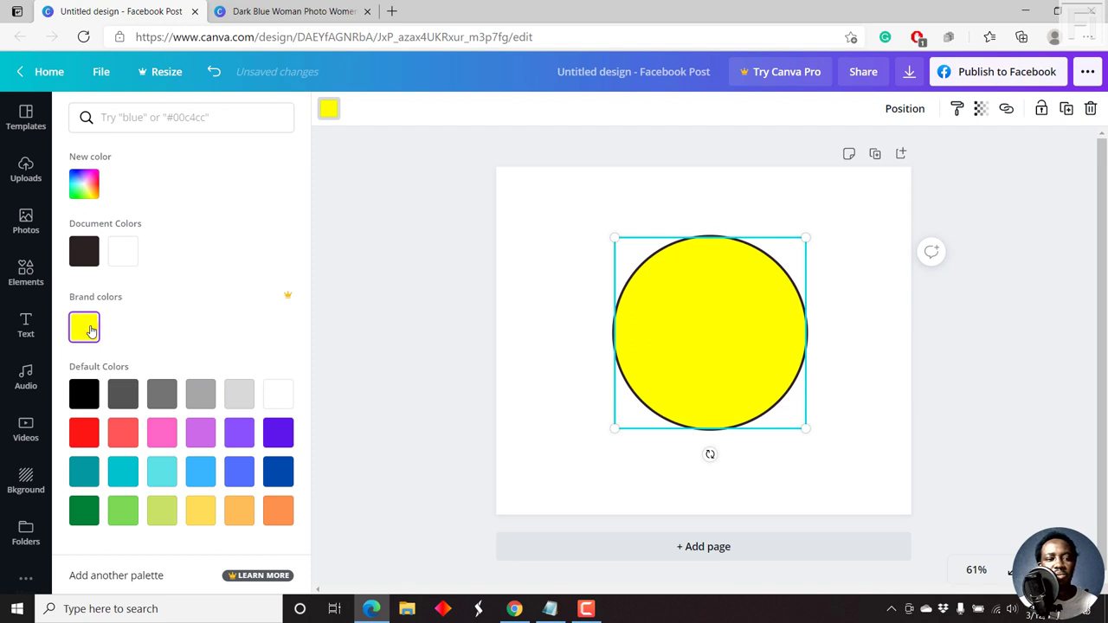
key(ctrl+z)
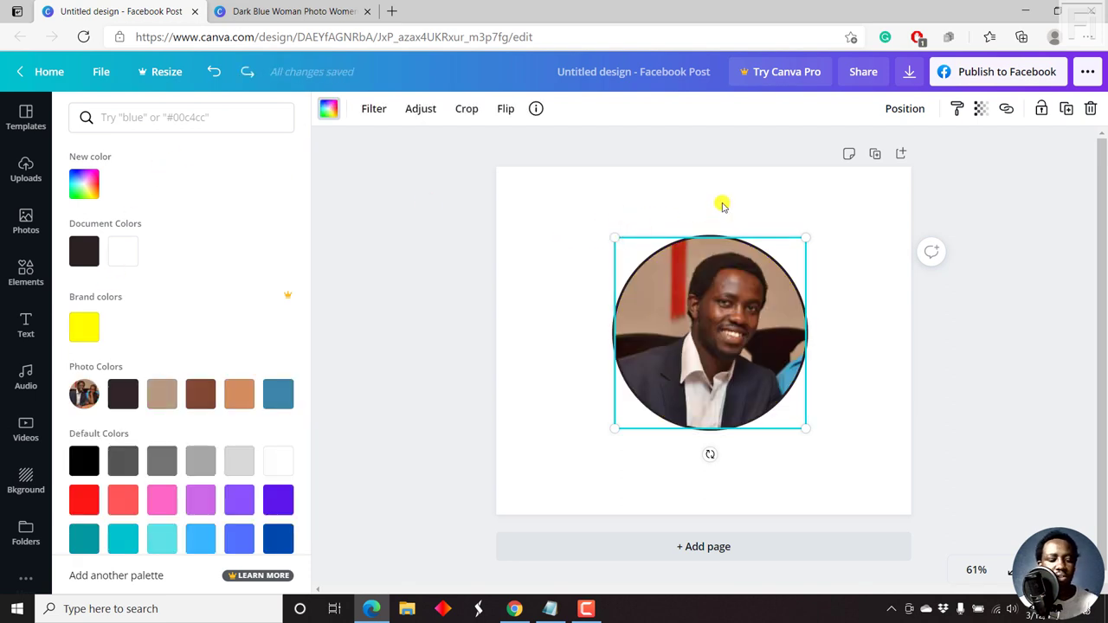
key(ctrl+z)
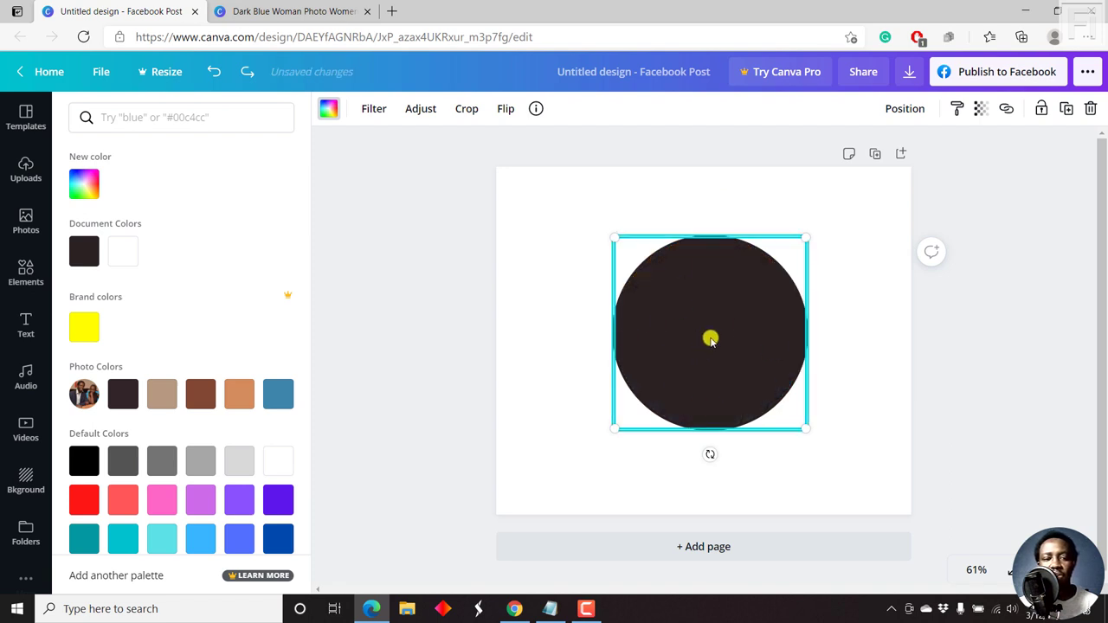
click(204, 496)
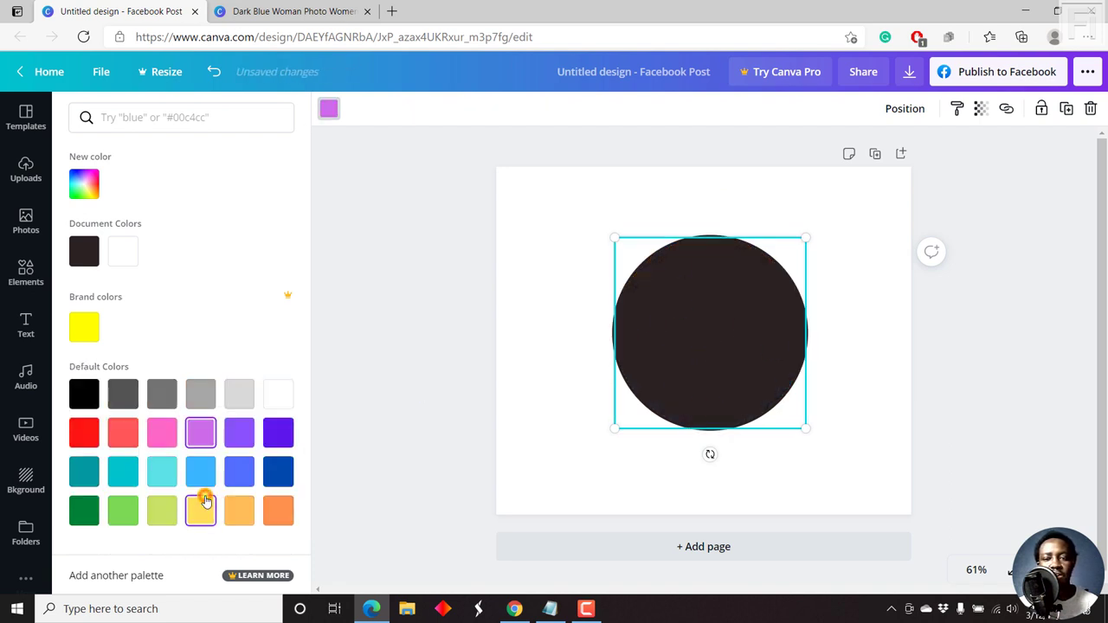
click(680, 331)
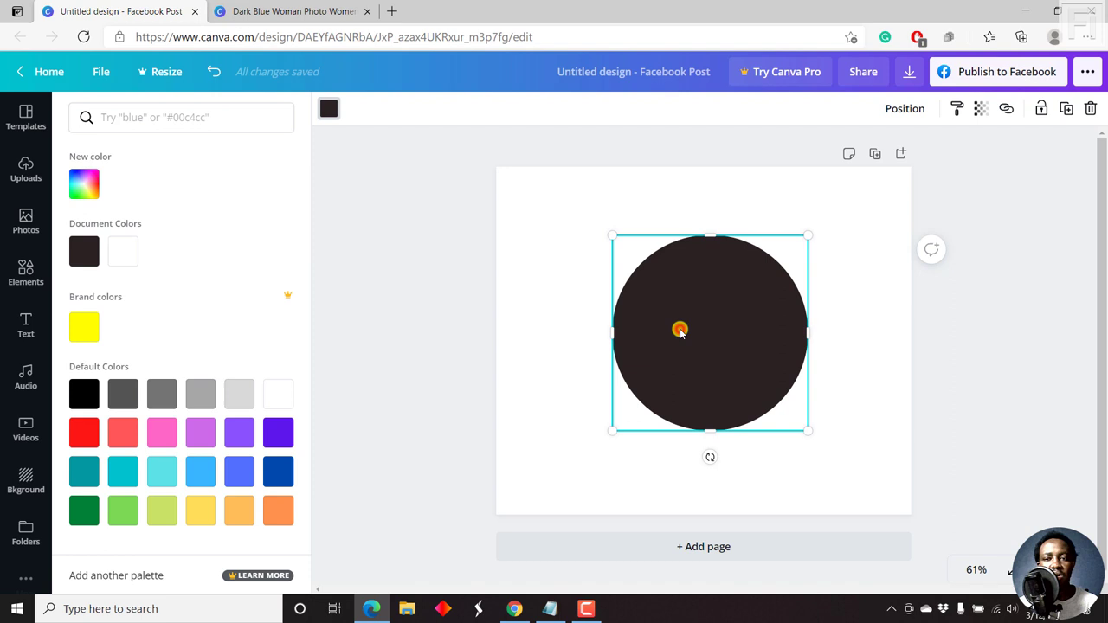
key(ctrl+z)
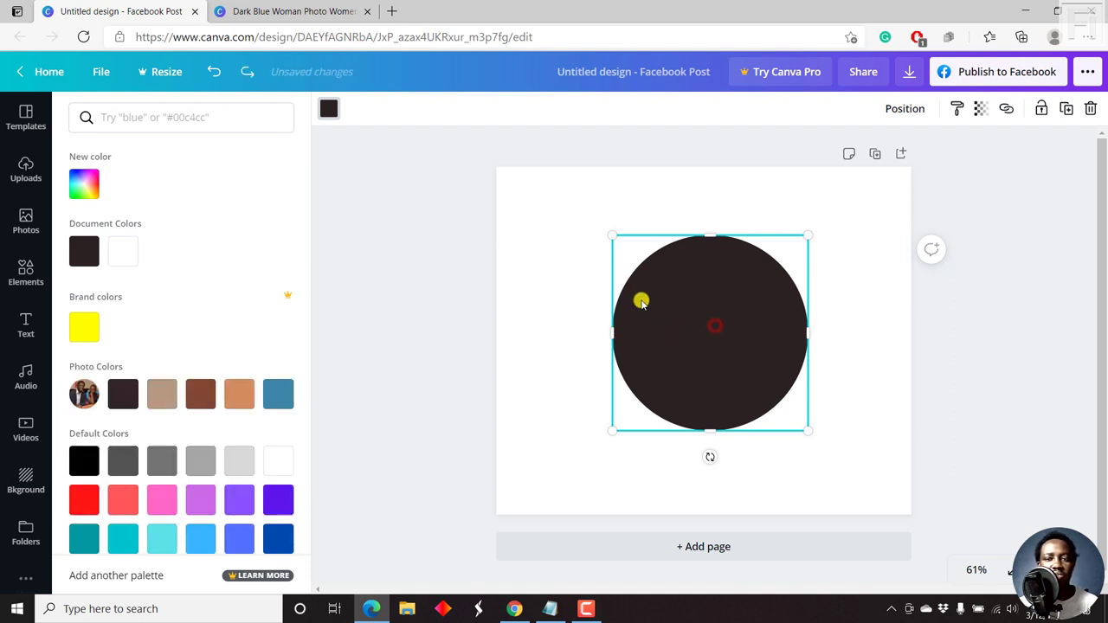
click(200, 509)
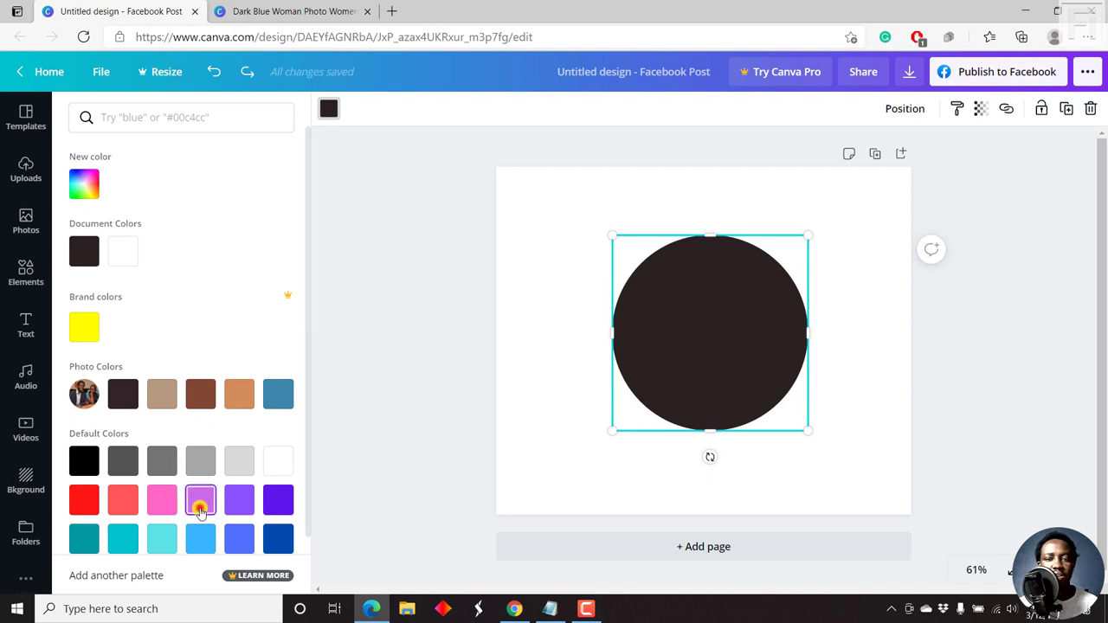
Step: Send the purple circle backward behind the circular photo frame
click(908, 116)
click(836, 154)
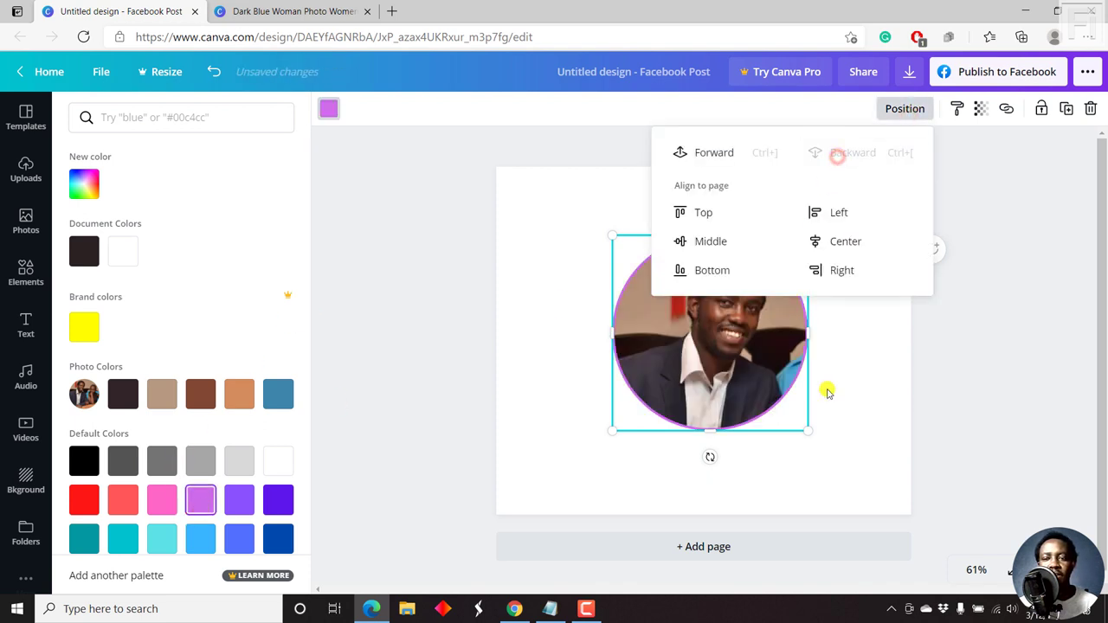
click(855, 390)
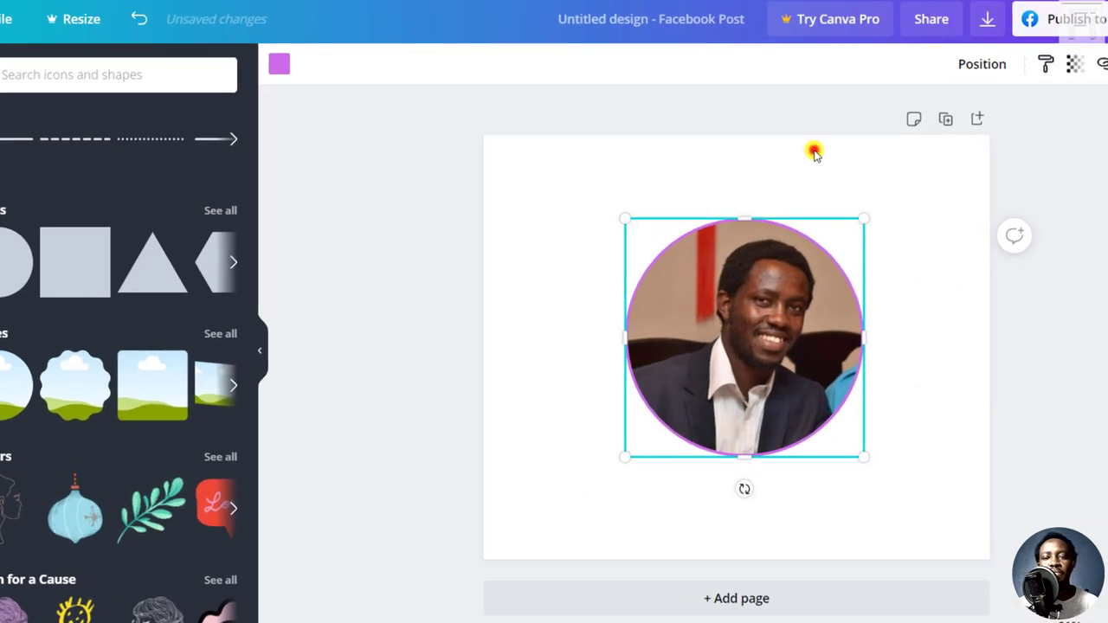
click(768, 179)
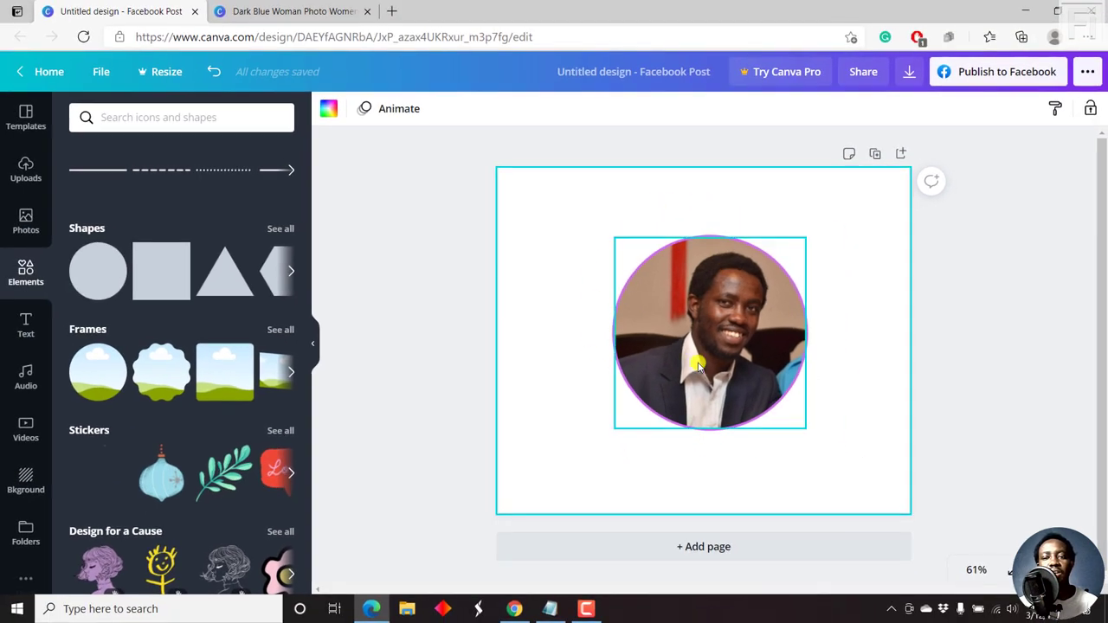
Step: Group the headshot with the purple circle, shrink the group to 189×189, and move it to the right edge
click(770, 185)
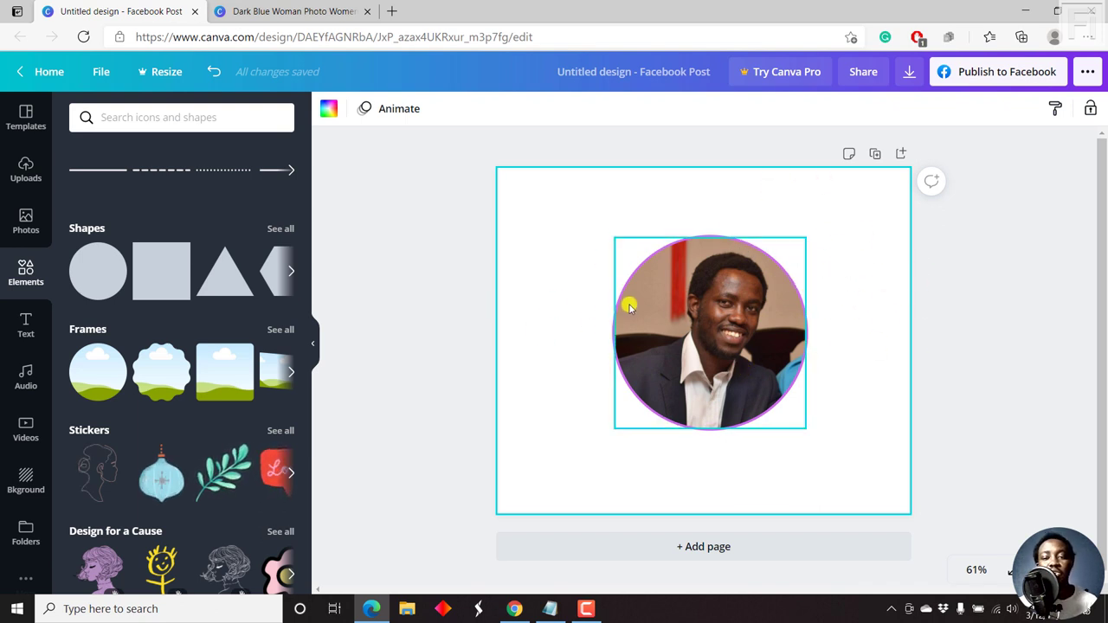
drag(601, 252, 734, 392)
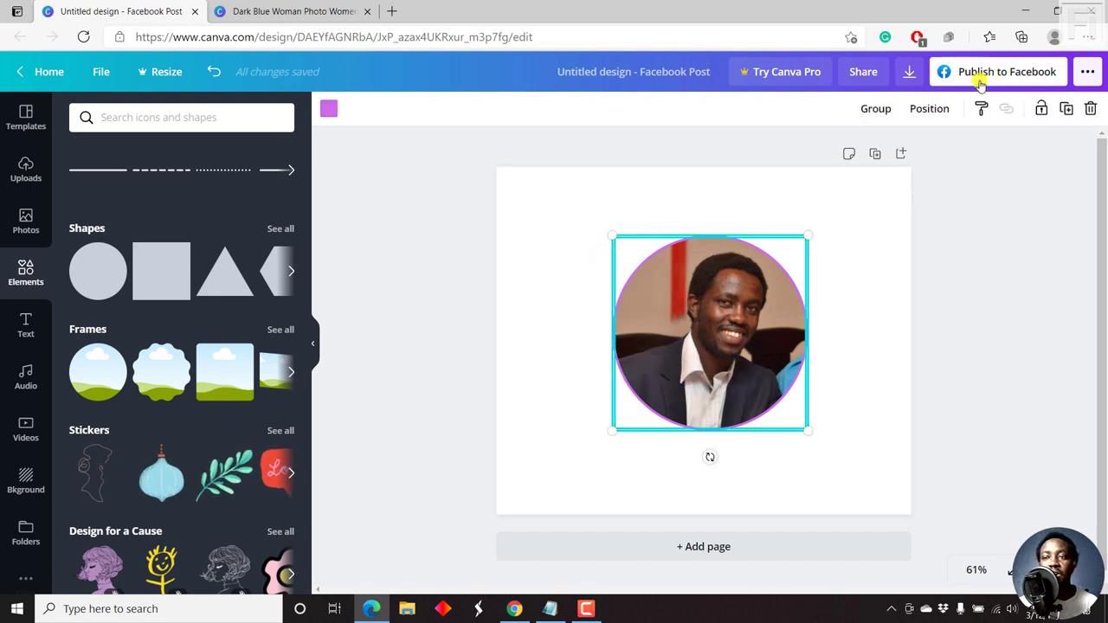
click(861, 108)
drag(614, 235, 726, 347)
drag(767, 389, 849, 298)
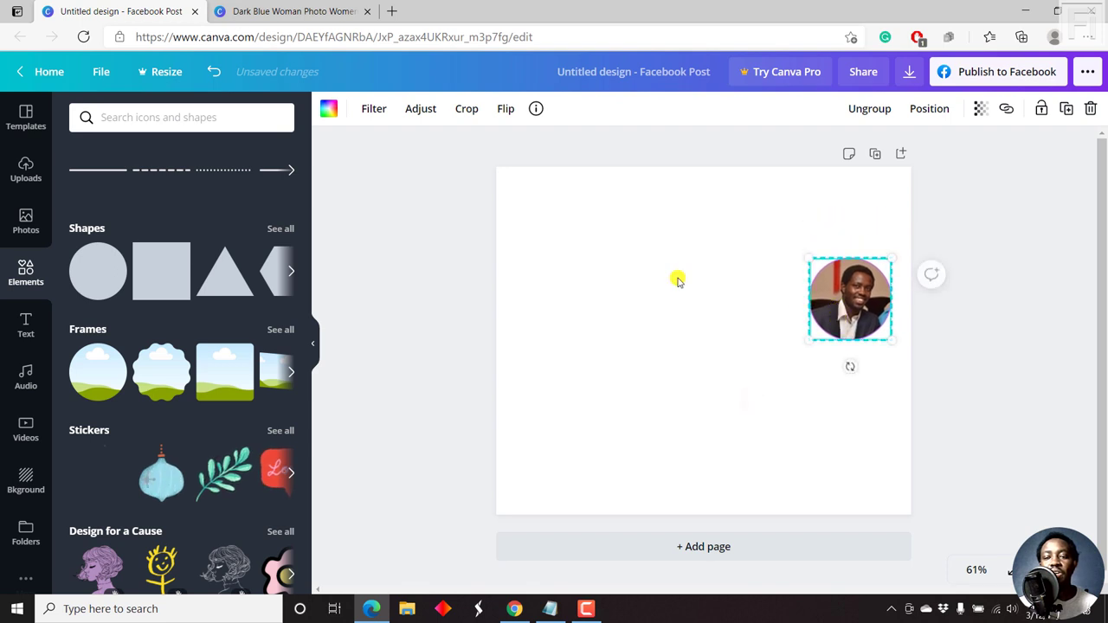
click(732, 360)
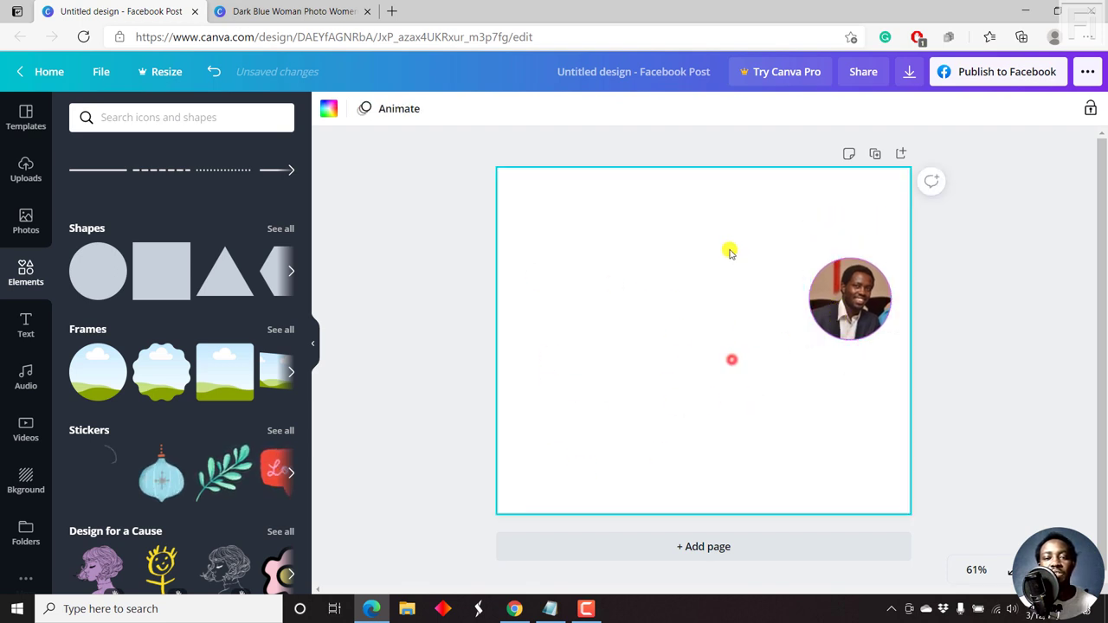
Step: In the fashion template, delete the woman's photo from the circle frame and bring up Photos results for 'lady'
click(265, 10)
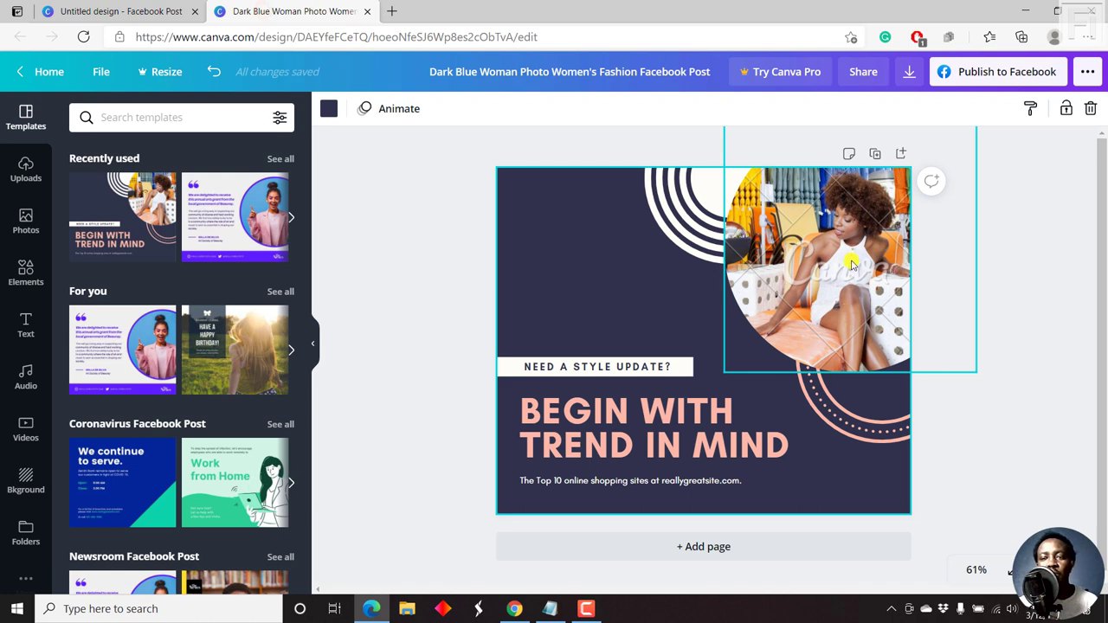
click(854, 245)
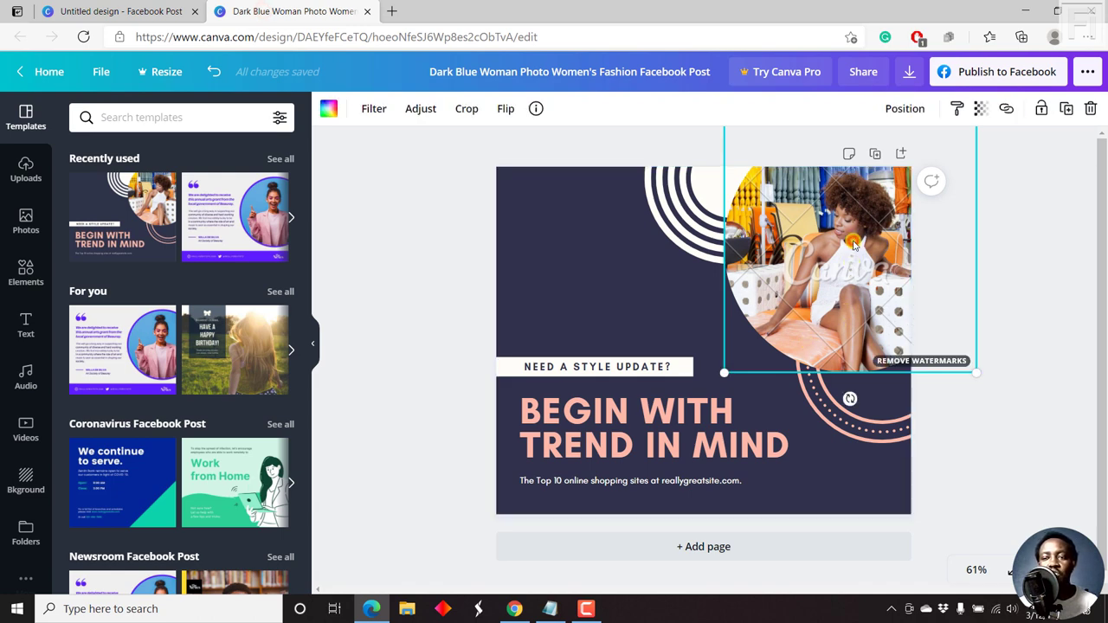
key(Delete)
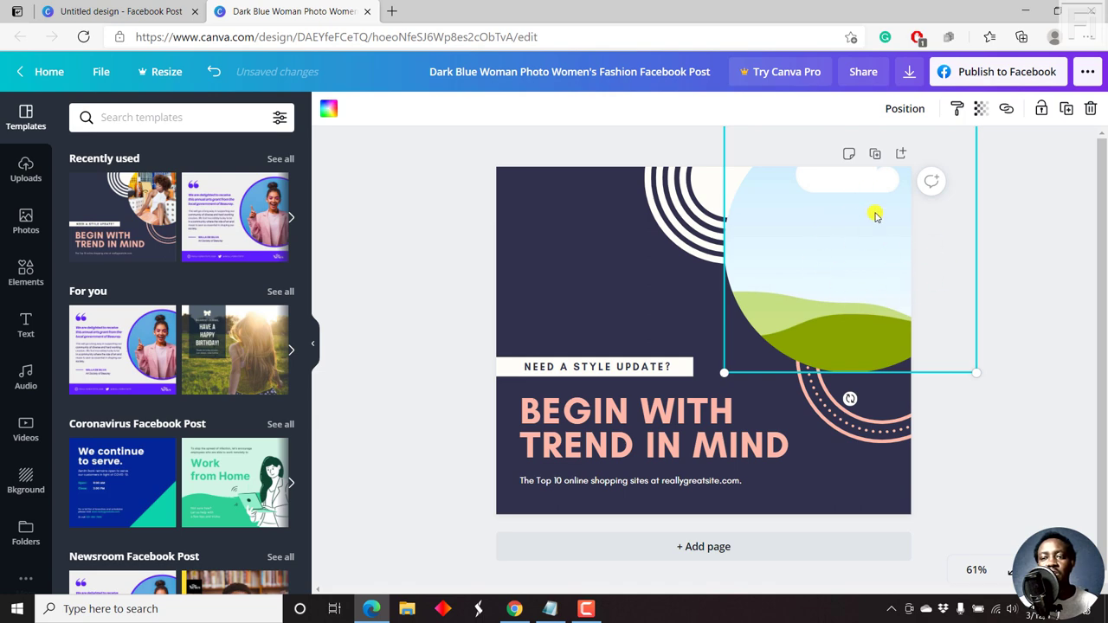
click(19, 224)
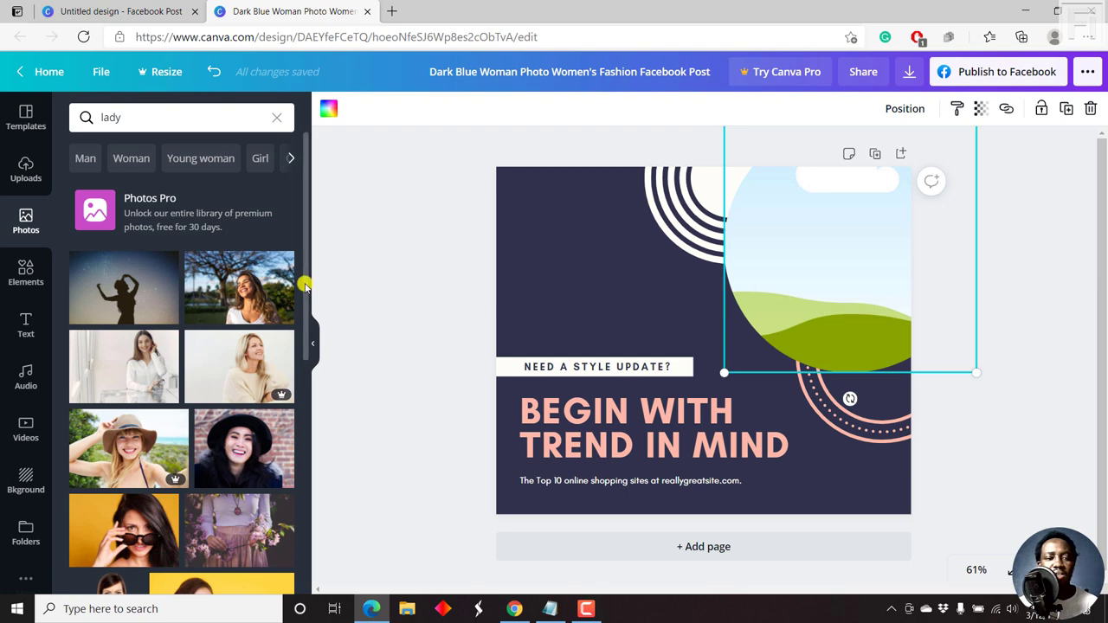
Step: Drop the sunglasses photo into the template's circle frame, then crop, enlarge and shift it left to frame her face
scroll(305, 293, down, 3)
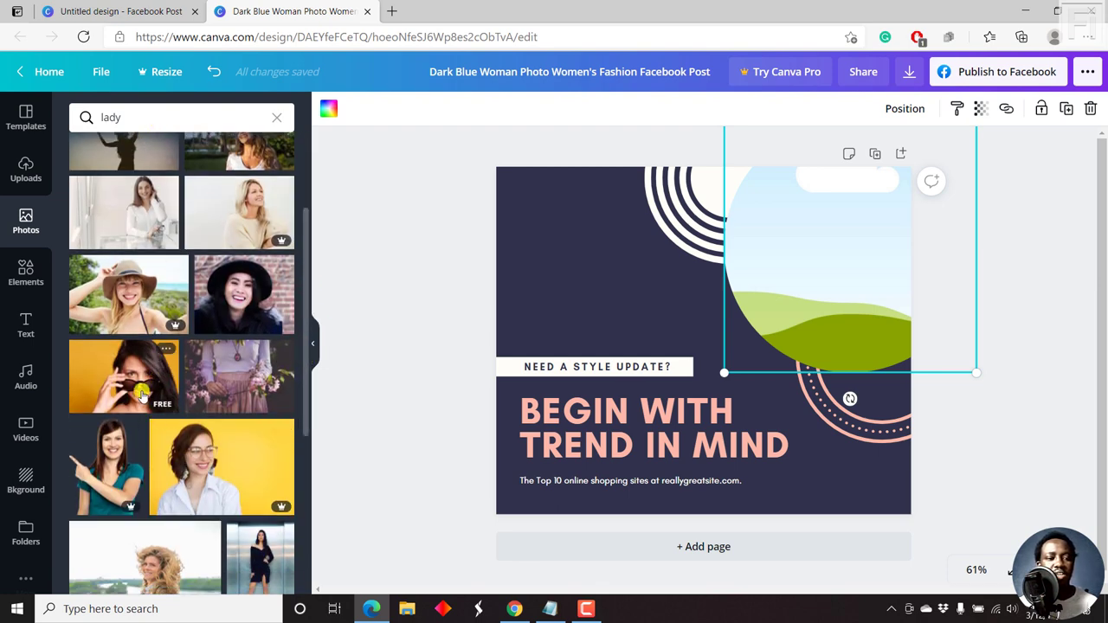
drag(127, 382, 774, 242)
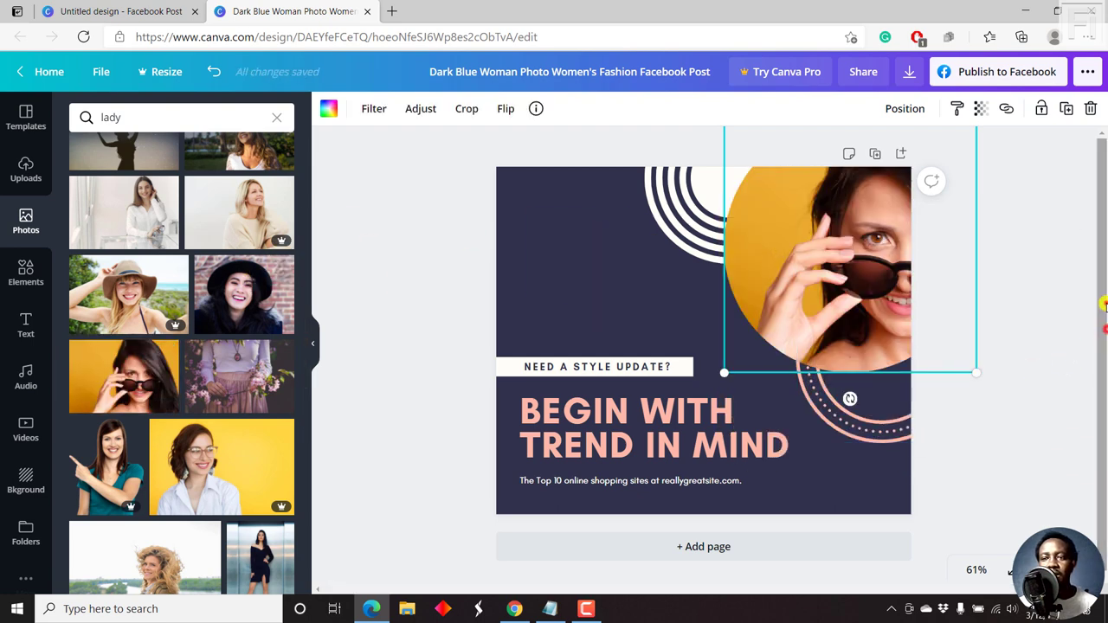
click(1030, 216)
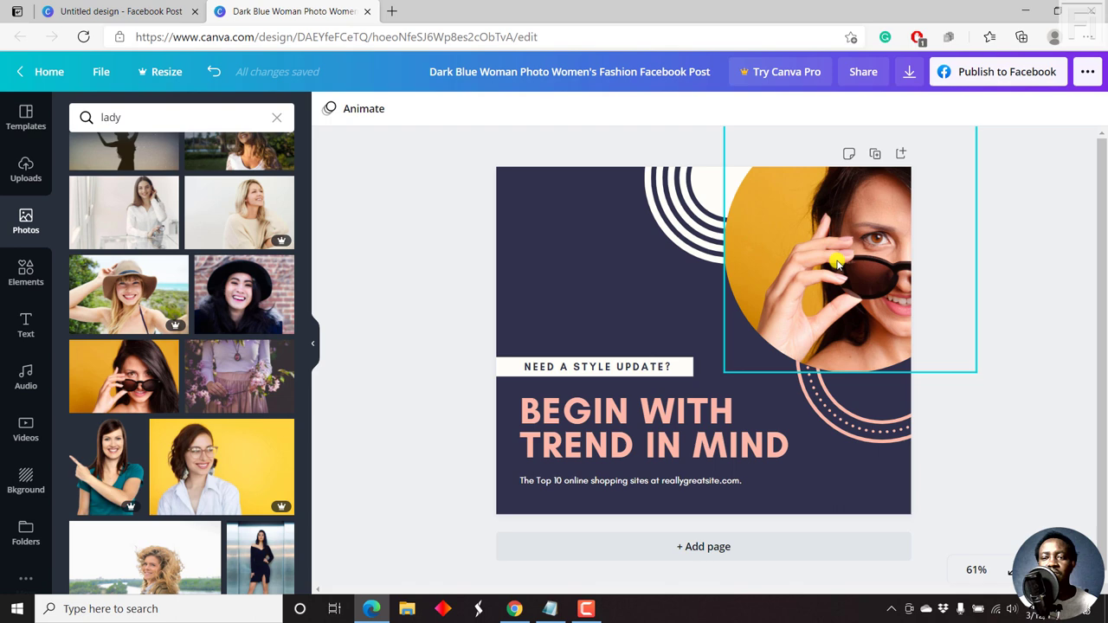
click(753, 251)
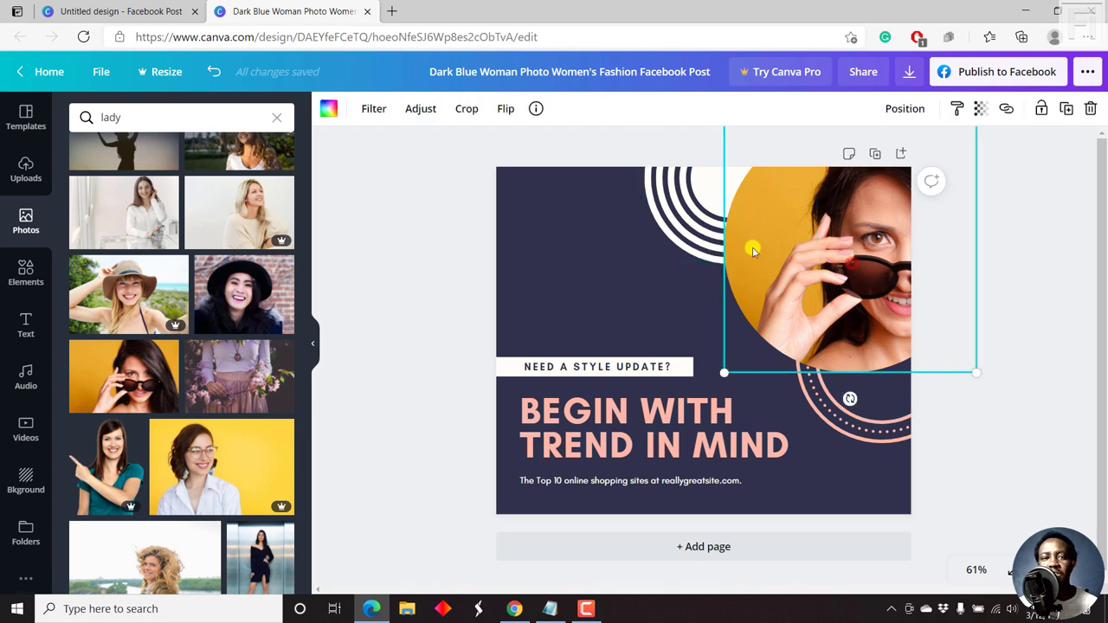
click(464, 109)
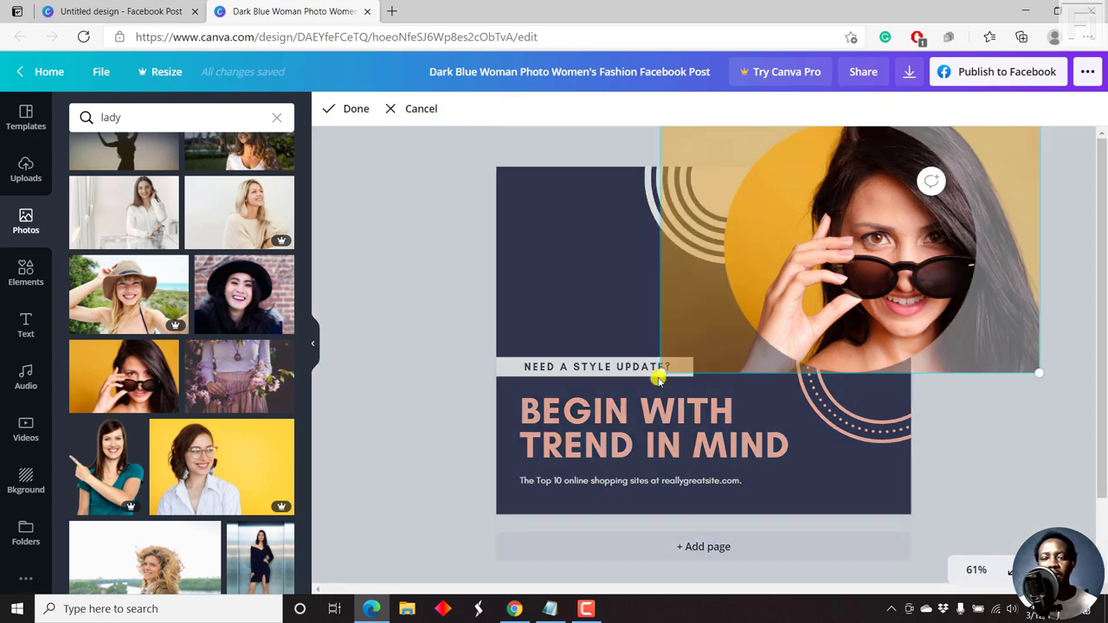
drag(658, 374, 621, 401)
drag(850, 288, 816, 288)
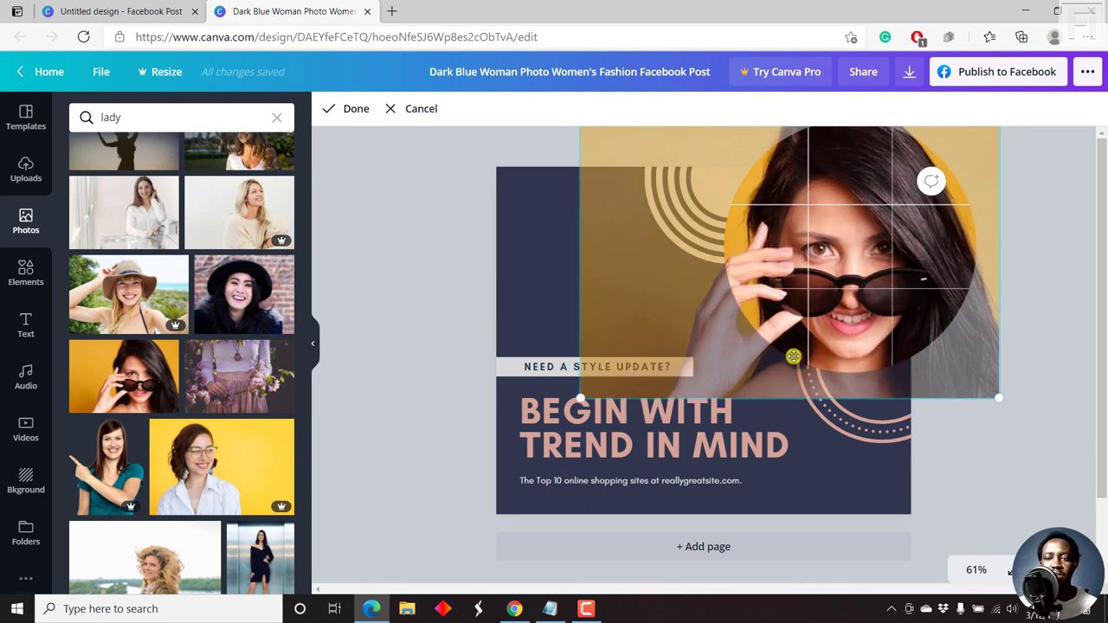
click(342, 109)
click(449, 269)
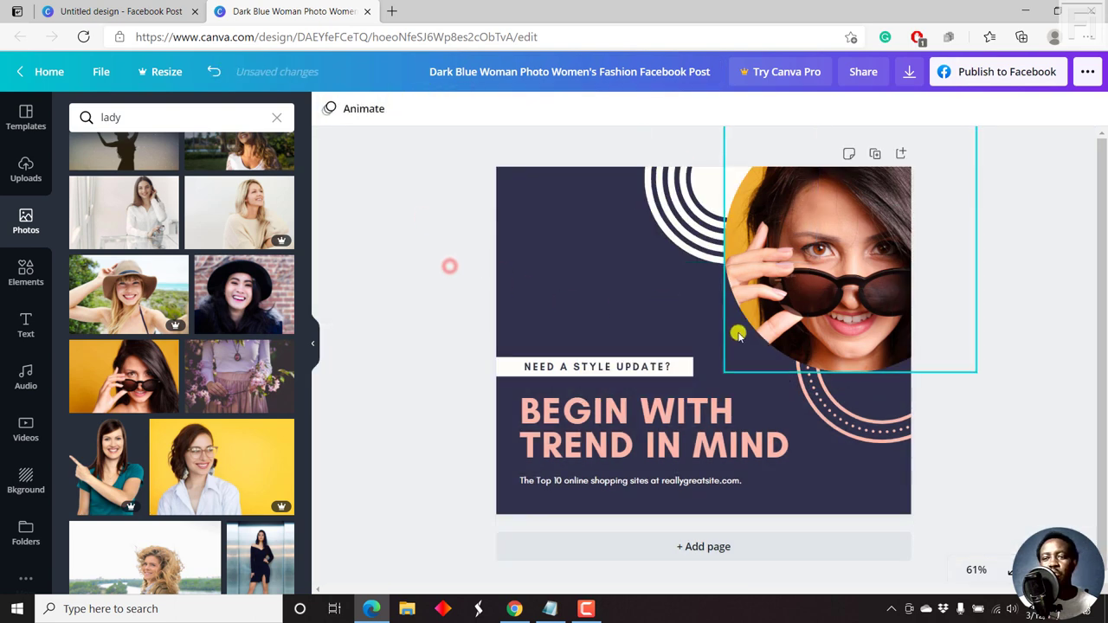